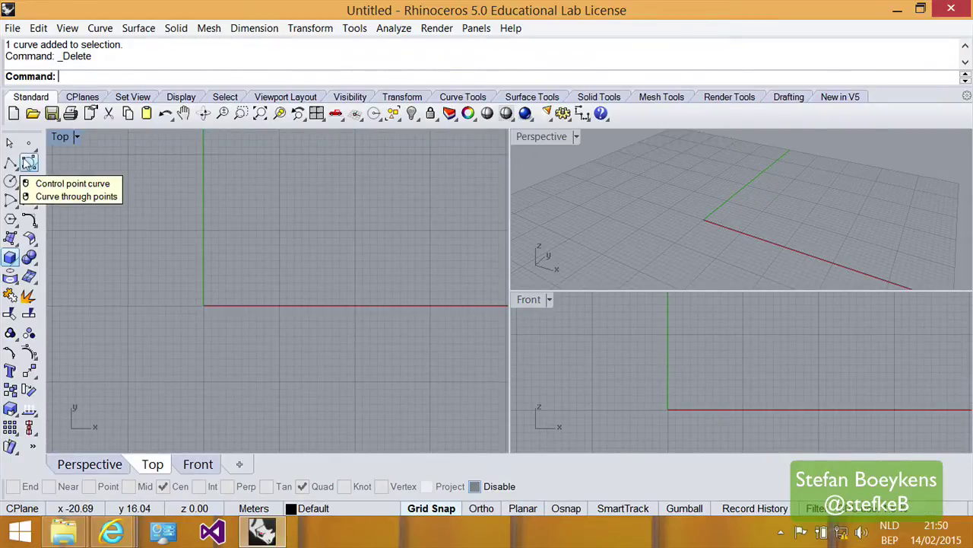
Step: Draw a closed kidney-shaped control-point curve in the Top view, select it and turn on Record History
left_click(28, 163)
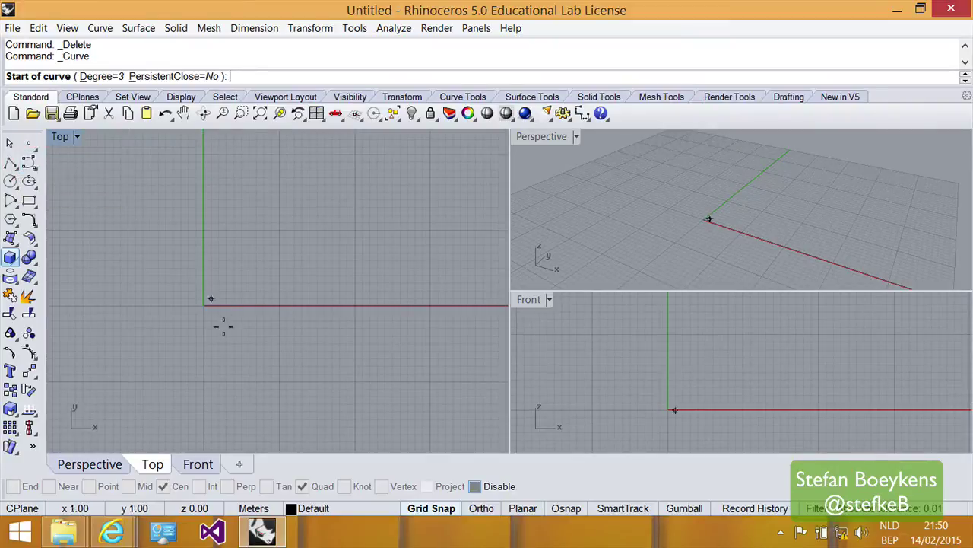
left_click(166, 320)
left_click(150, 237)
left_click(203, 199)
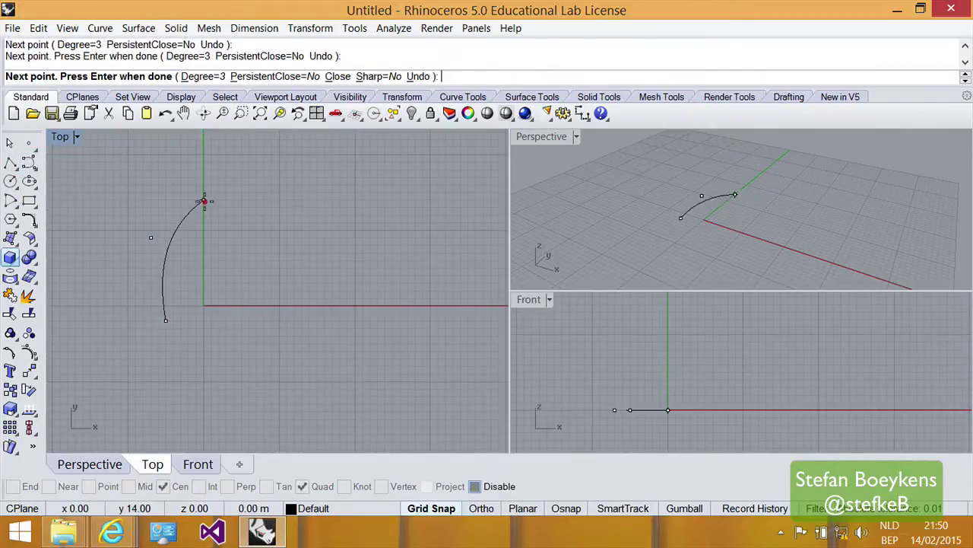
left_click(226, 258)
left_click(346, 253)
left_click(347, 358)
left_click(256, 366)
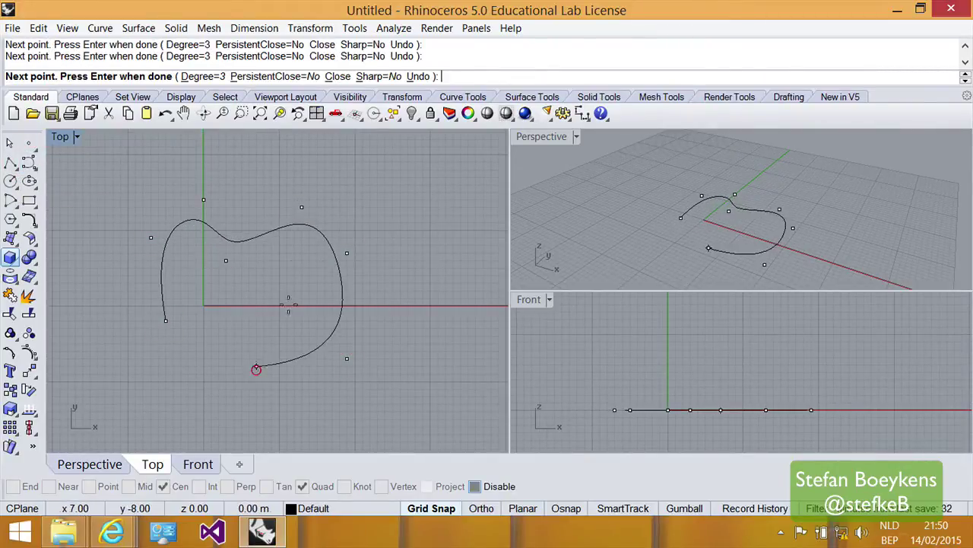
left_click(302, 207)
left_click(337, 76)
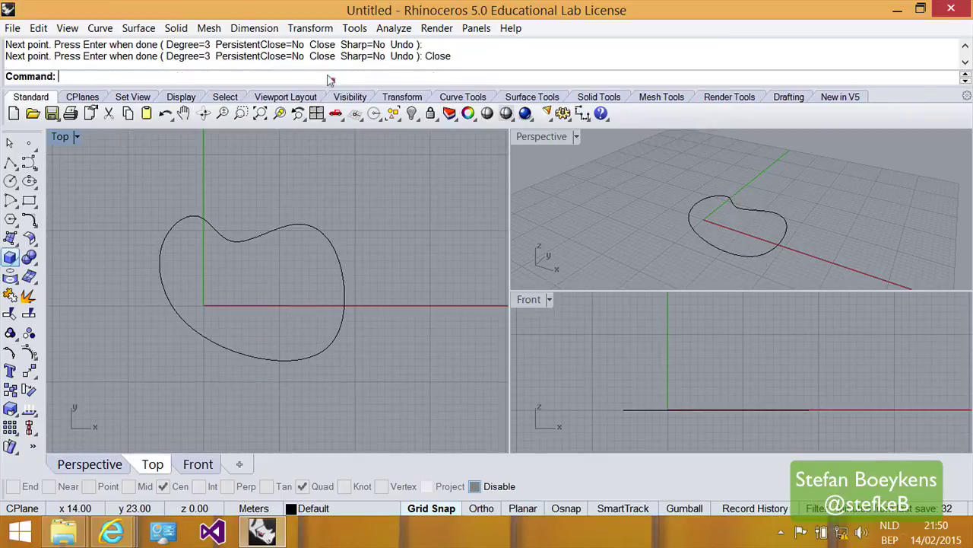
left_click(259, 228)
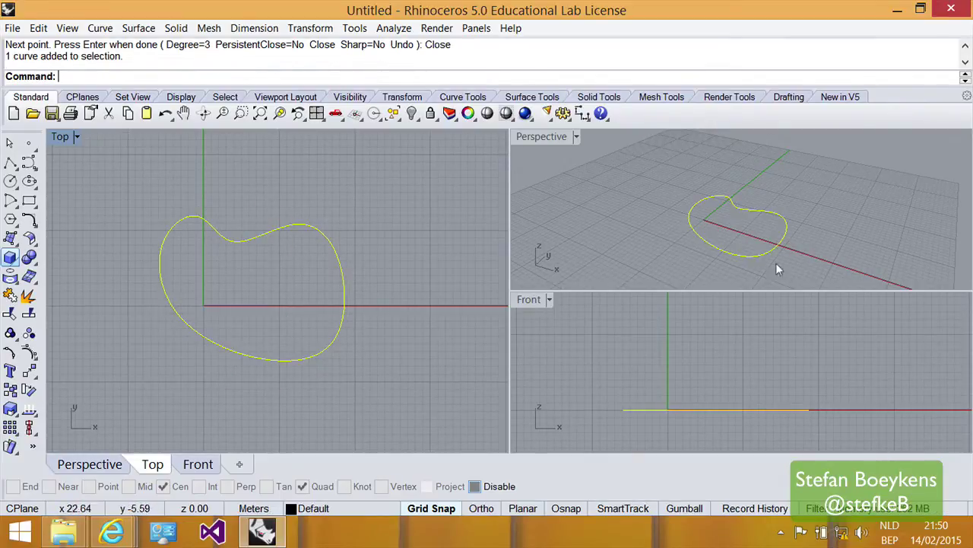
left_click(743, 508)
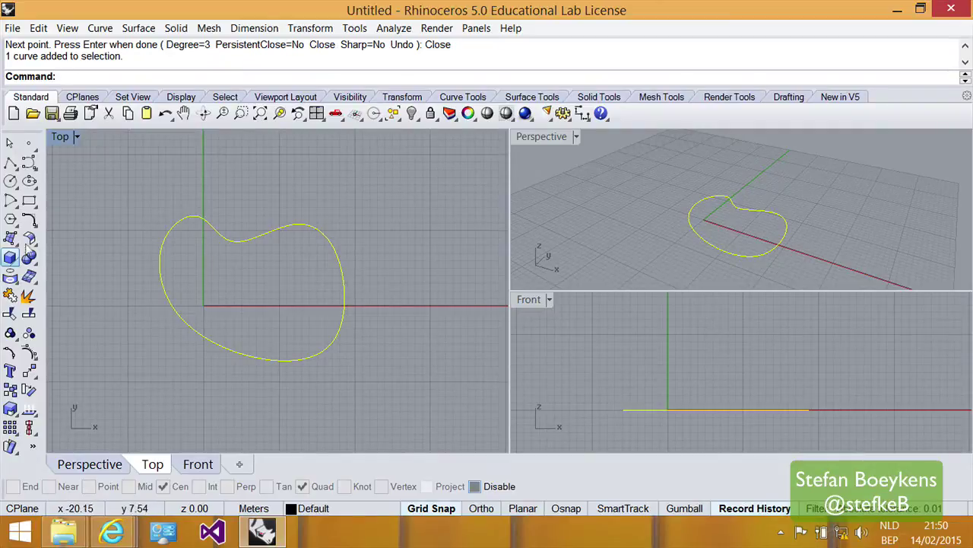
Step: Extrude the kidney curve straight up 10 units into an open, uncapped wall surface
left_click(10, 238)
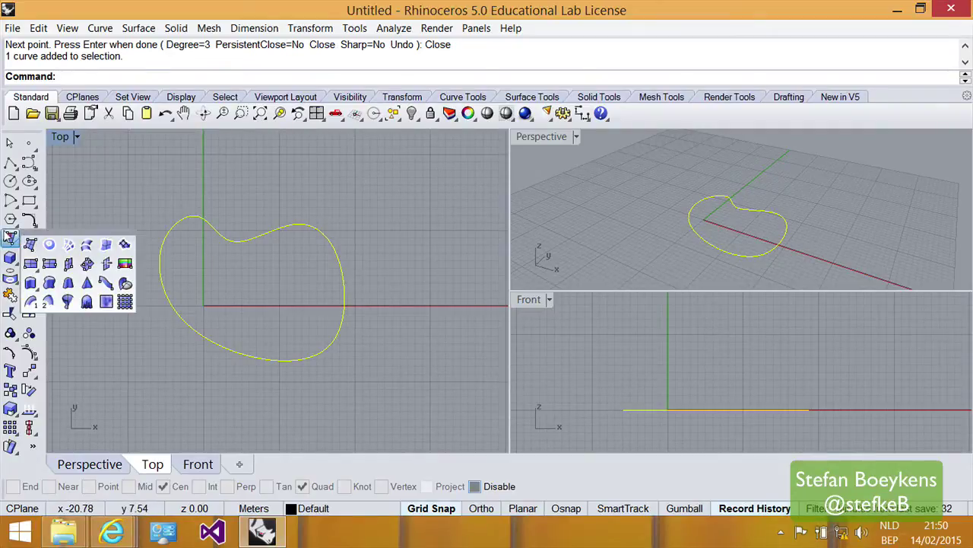
left_click(41, 271)
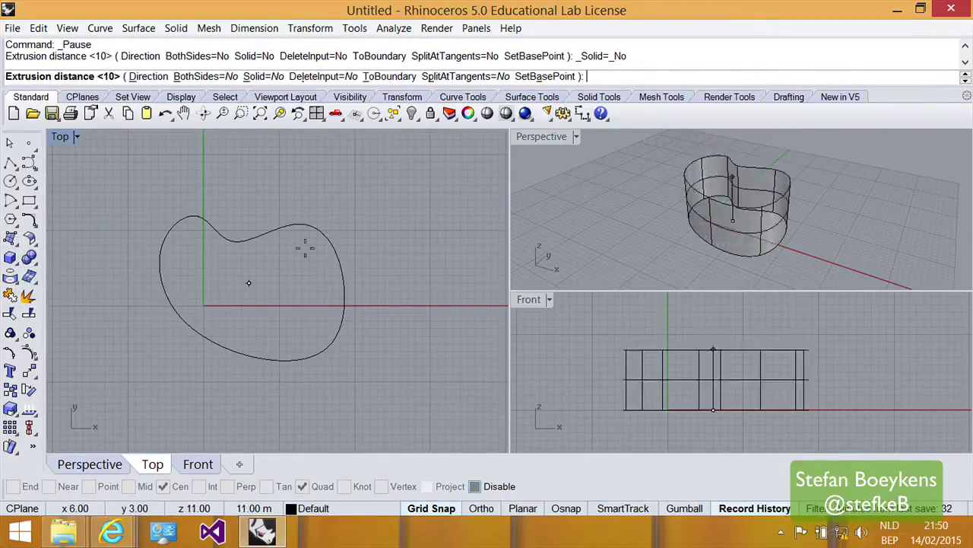
left_click(779, 337)
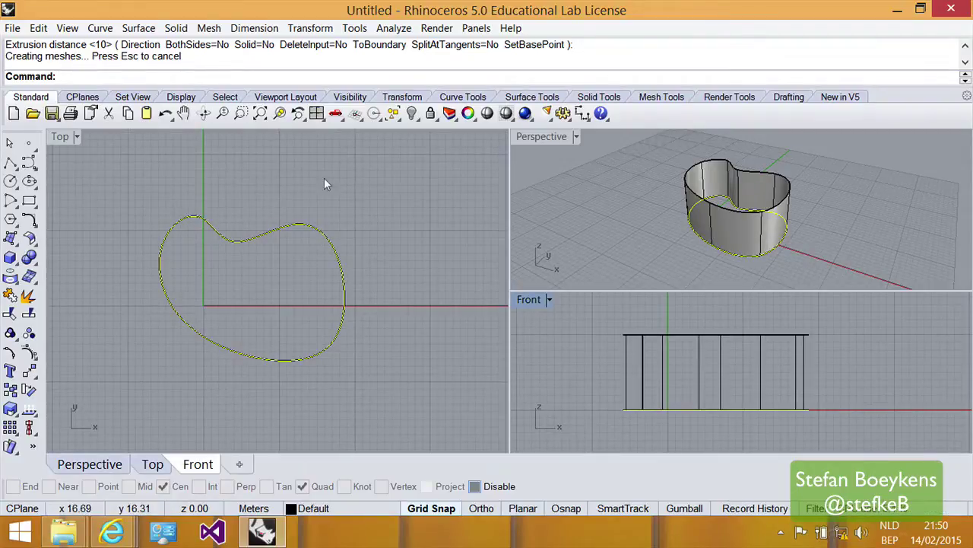
Step: Drag the dented control point outward so the curve becomes a rounded oval and the wall follows
left_click(29, 351)
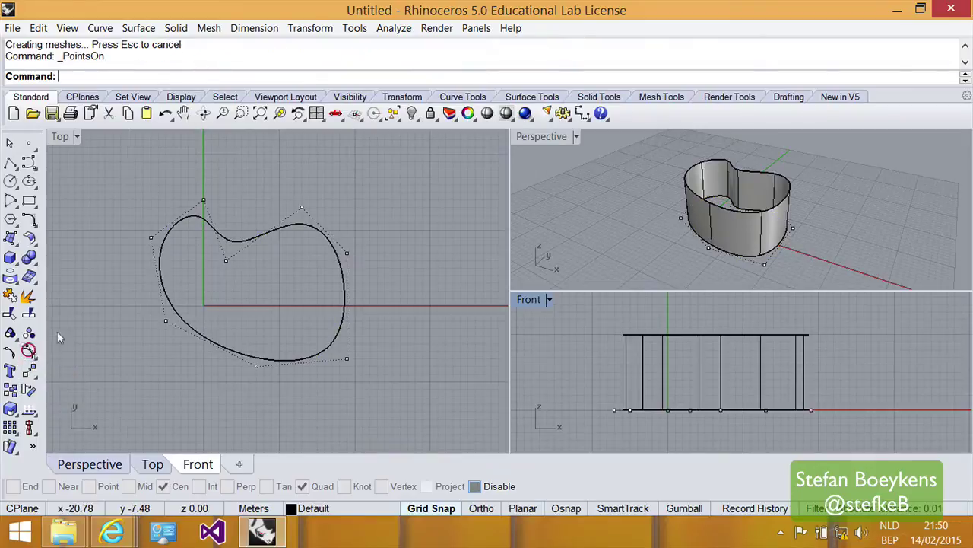
left_click(226, 260)
left_click_drag(226, 260, 262, 200)
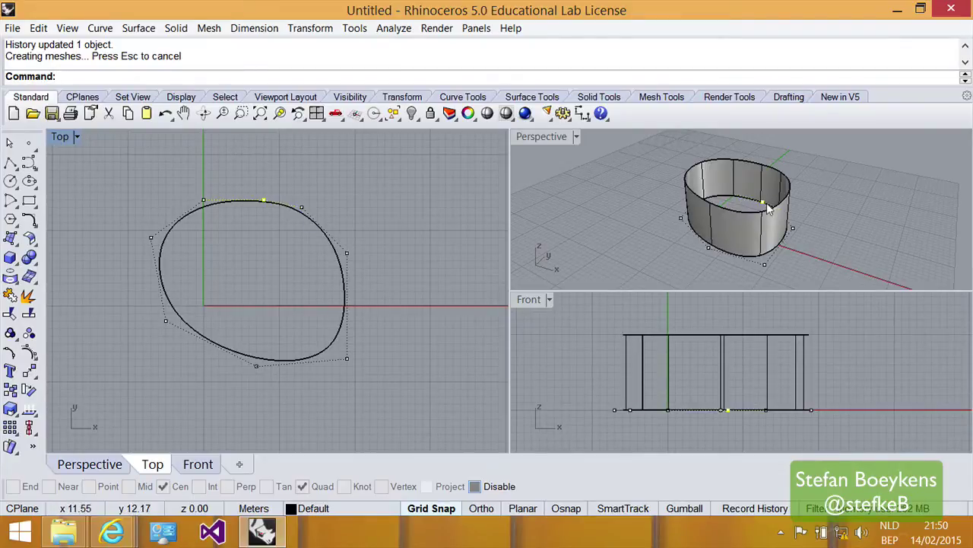
left_click(262, 216)
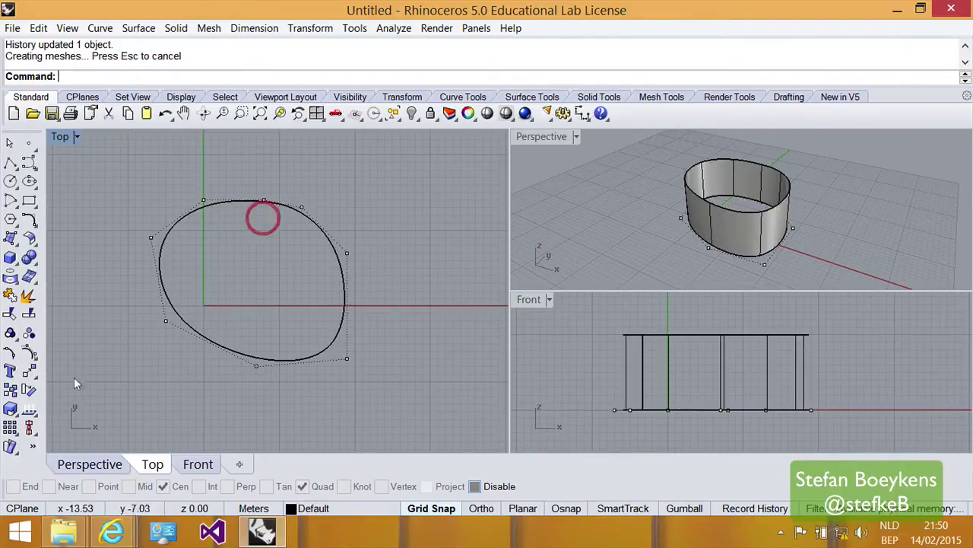
right_click(29, 351)
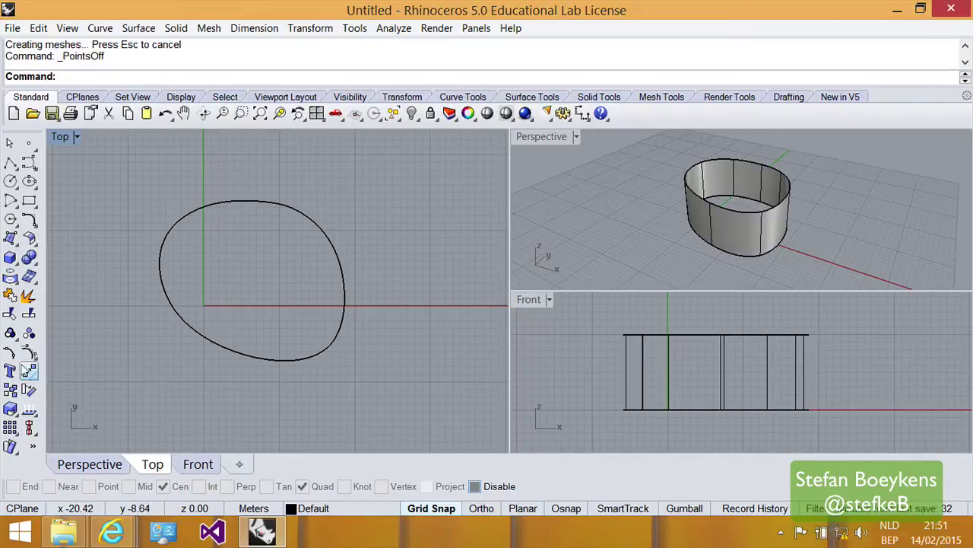
Step: Mirror the oval wall across a vertical plane in Top view, creating a matching copy on the right
left_click(31, 373)
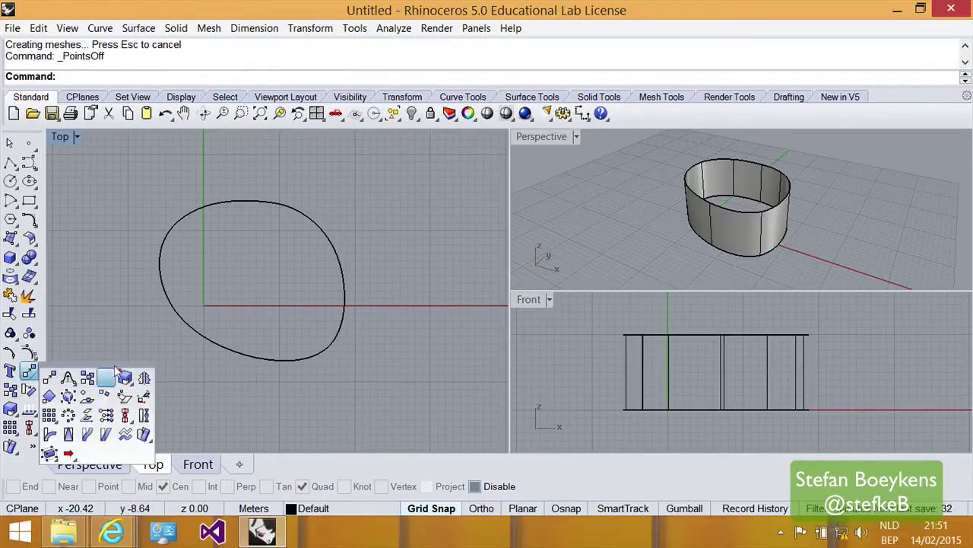
left_click(142, 375)
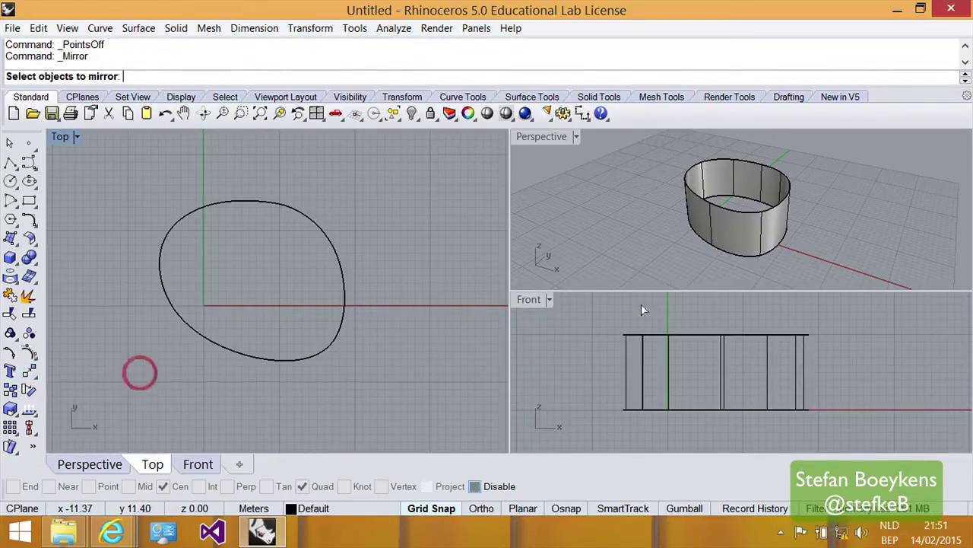
left_click(724, 224)
right_click(724, 220)
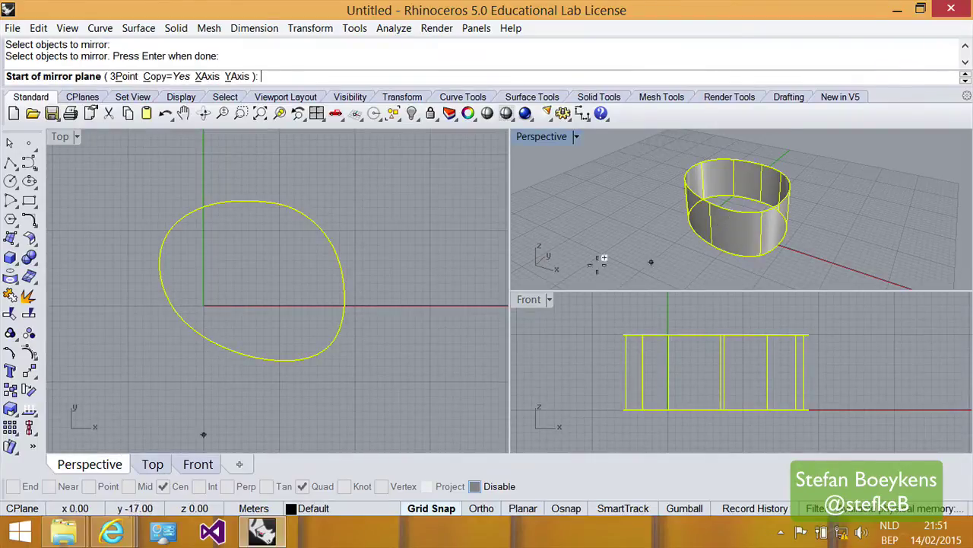
left_click(378, 327)
left_click(378, 232)
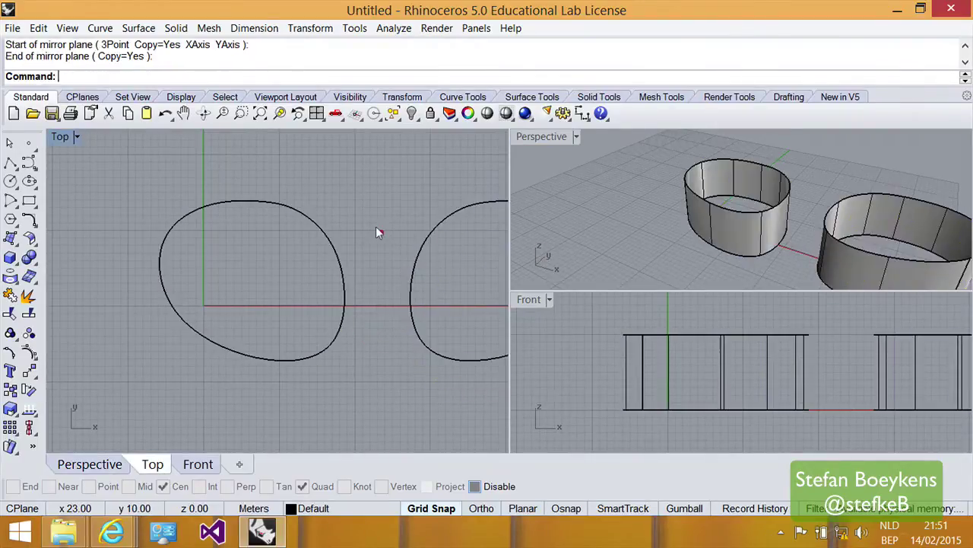
right_click_drag(753, 228, 646, 177)
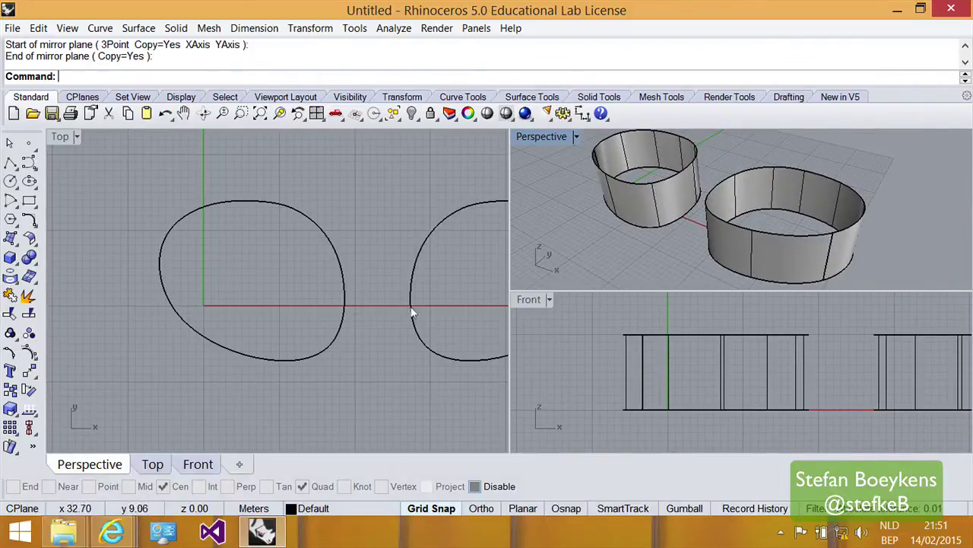
Step: Drag the original curve's top point down and upper-right corner outward to give it a deep dent
left_click(255, 199)
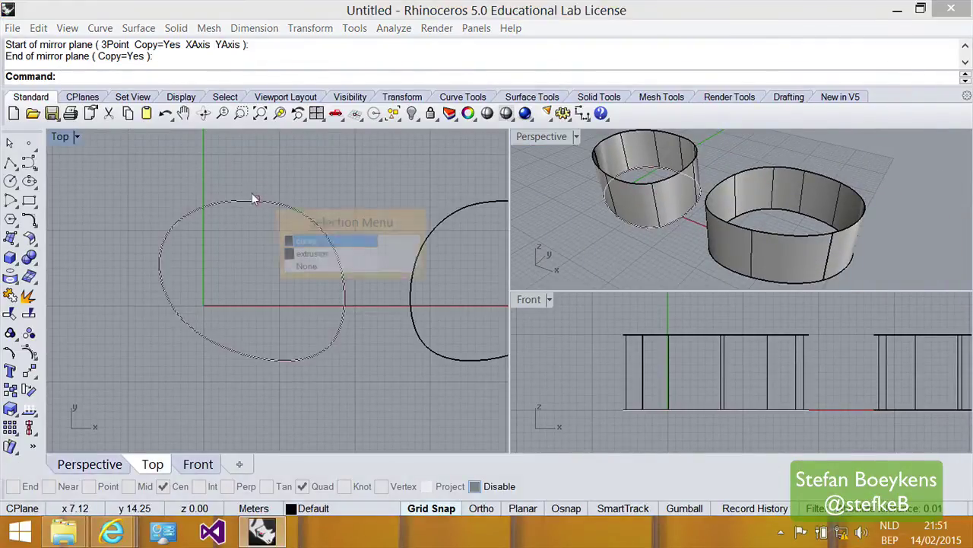
left_click(306, 240)
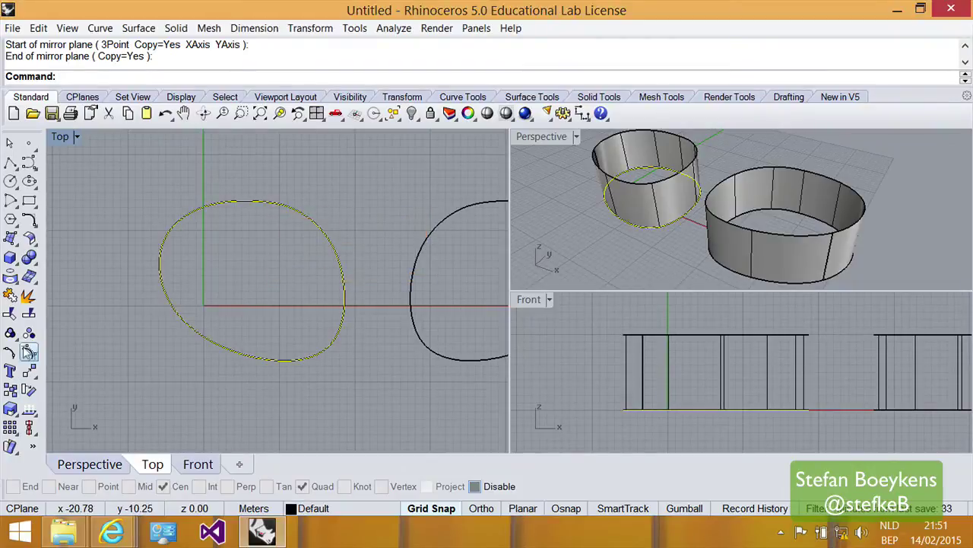
left_click(29, 352)
left_click_drag(260, 195, 238, 280)
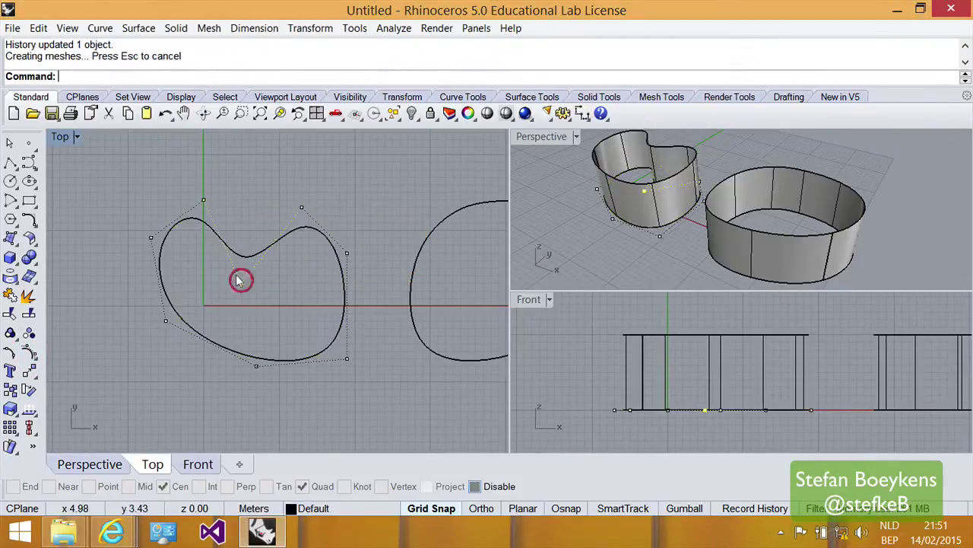
left_click_drag(301, 206, 354, 185)
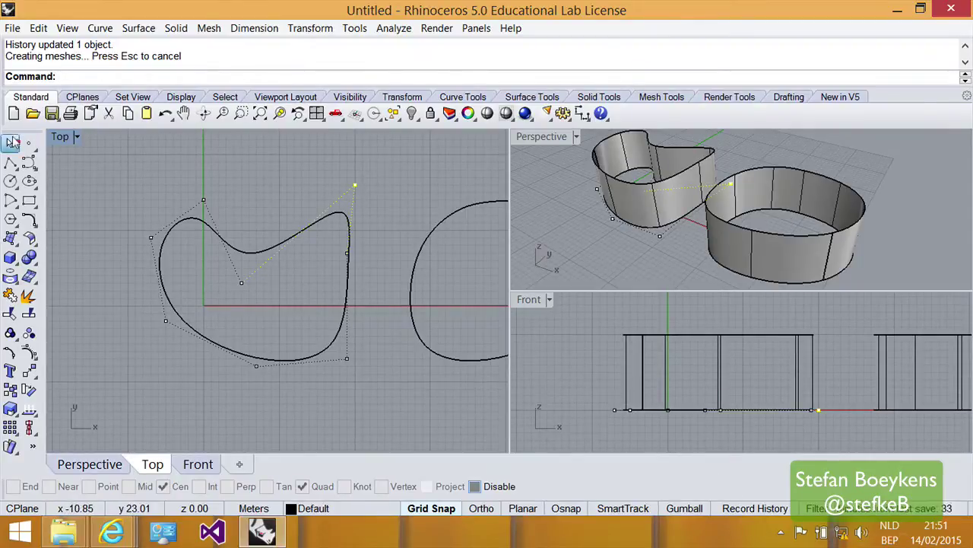
Step: Delete the mirrored wall copy that did not follow the dent
left_click(13, 142)
left_click(315, 172)
left_click(440, 214)
key("Delete")
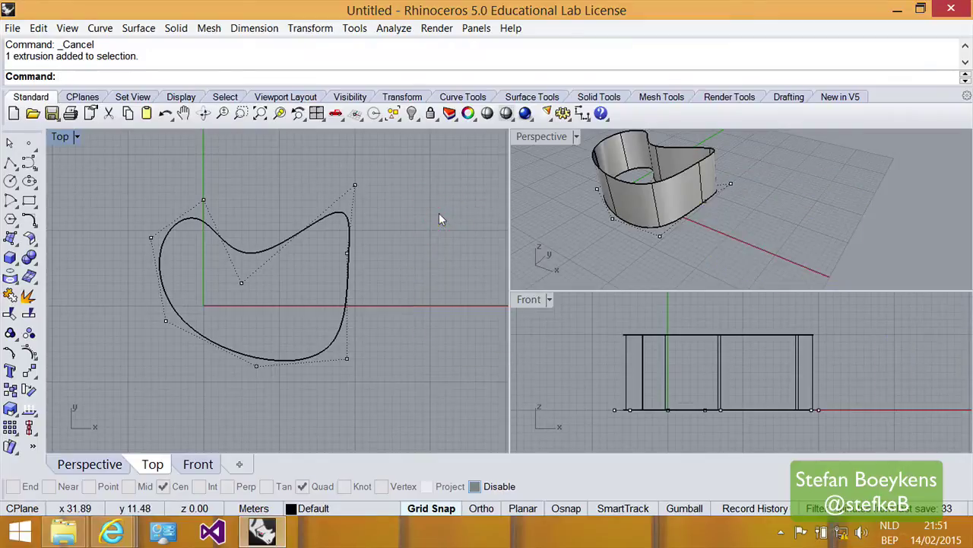
Step: With Record History on, mirror the dented wall and its curve to a linked copy on the right
left_click(745, 508)
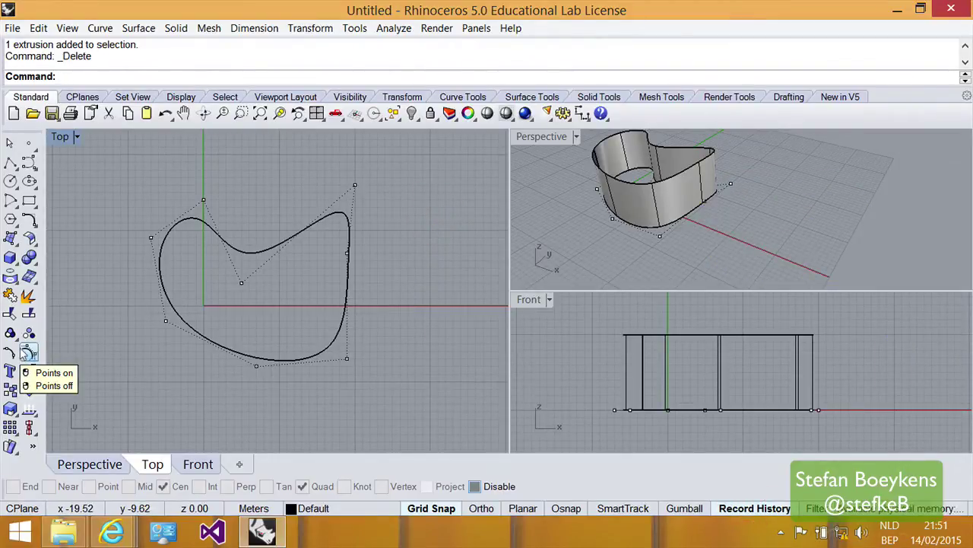
left_click(29, 371)
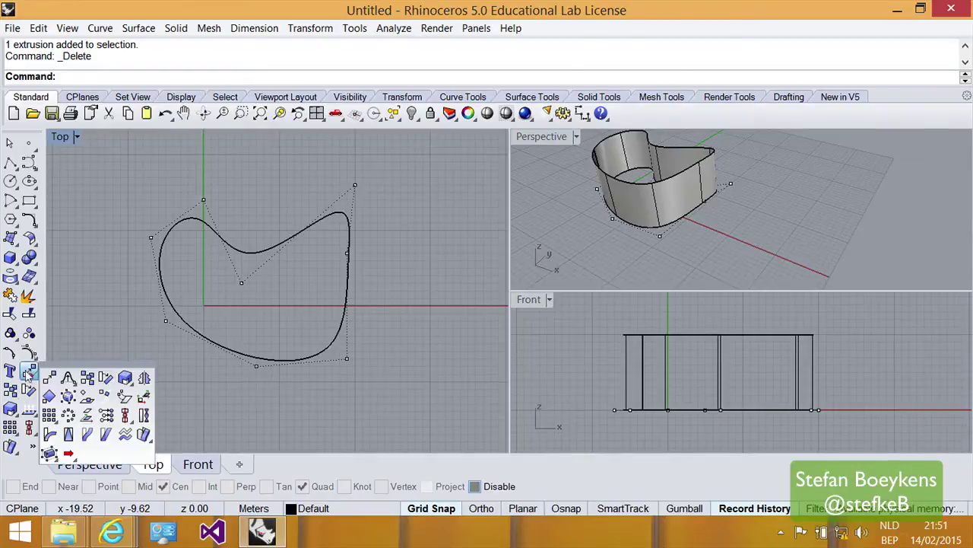
left_click(143, 377)
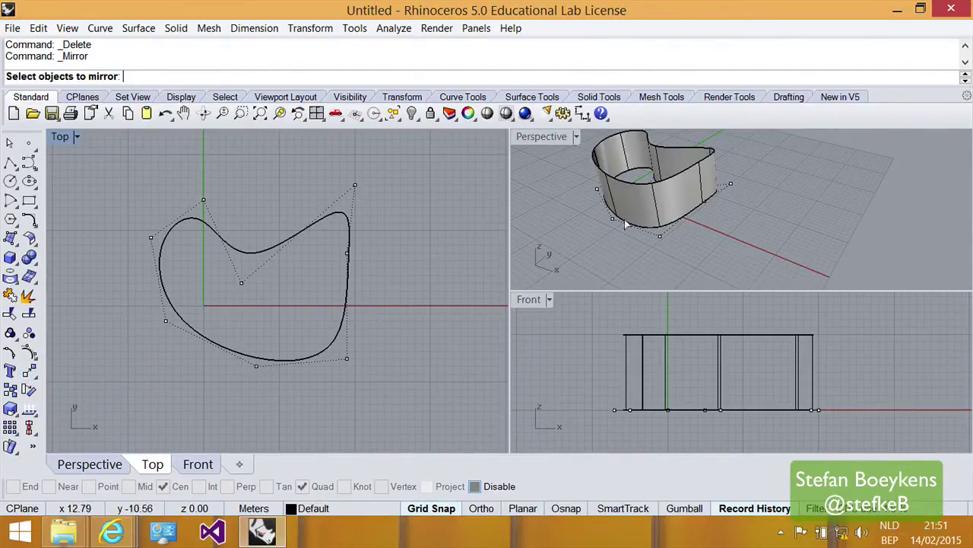
left_click(643, 204)
key("Return")
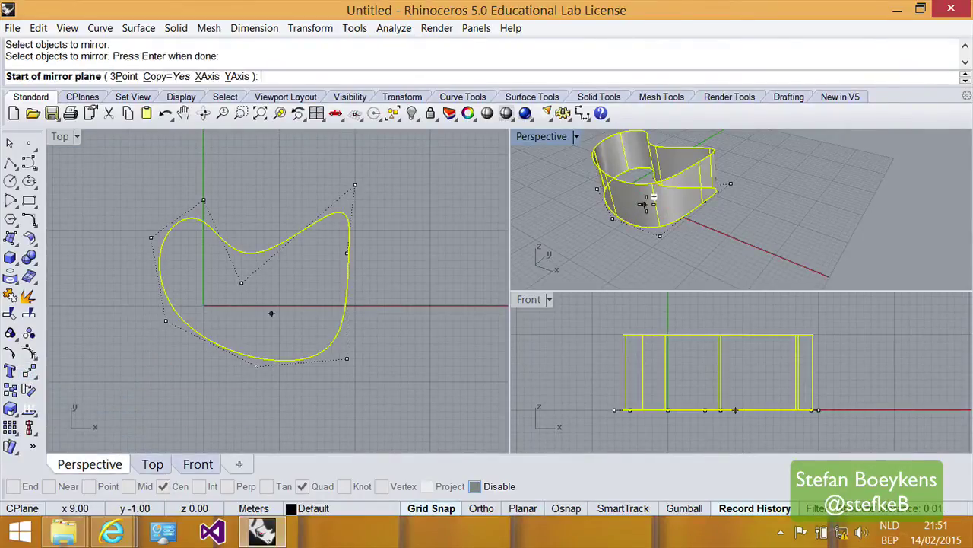
left_click(401, 320)
left_click(401, 320)
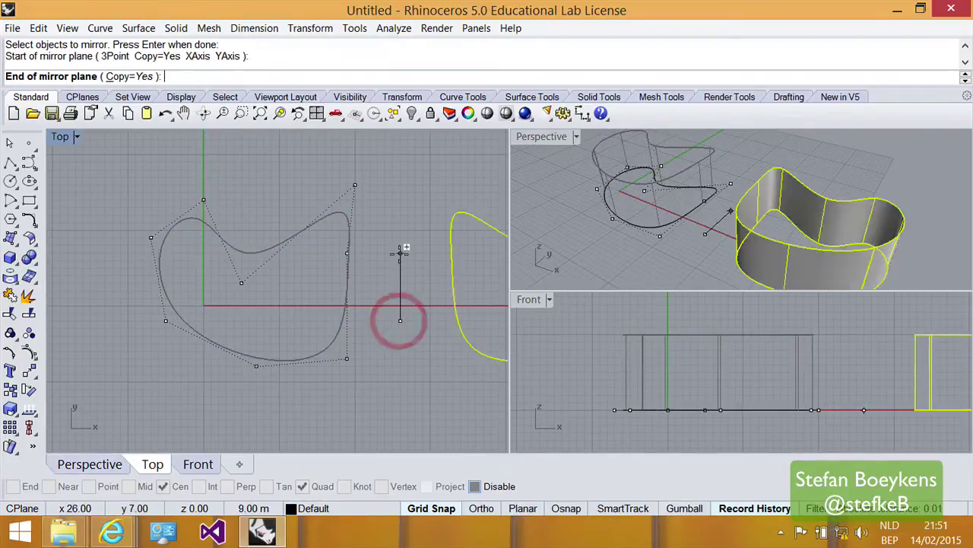
left_click(401, 251)
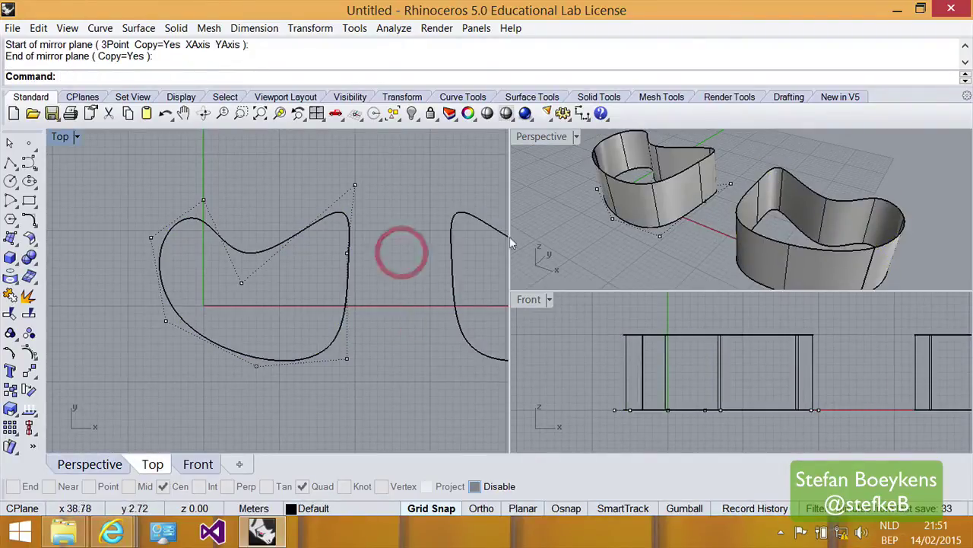
left_click(9, 142)
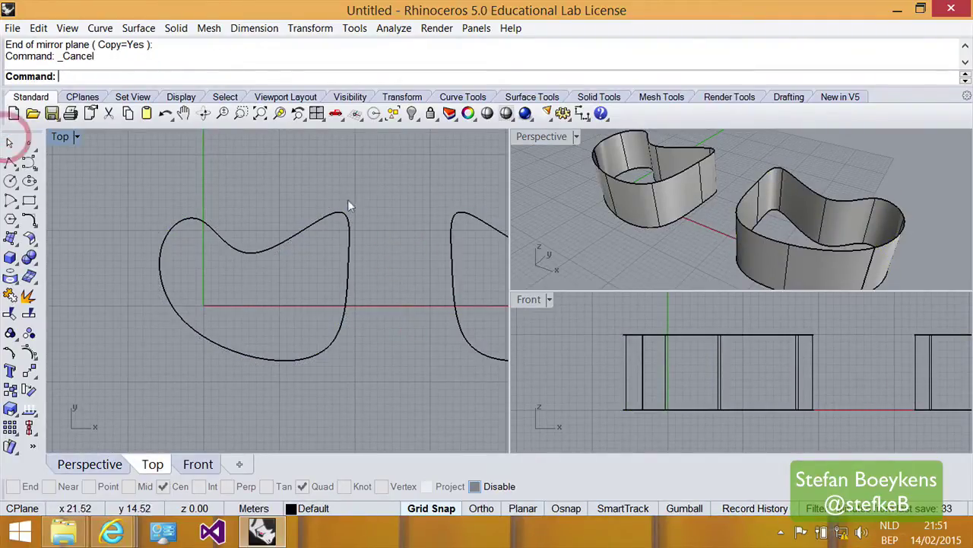
left_click(266, 251)
Step: Drag the original curve's control points to reshape it, with the mirrored wall updating through history
left_click(324, 288)
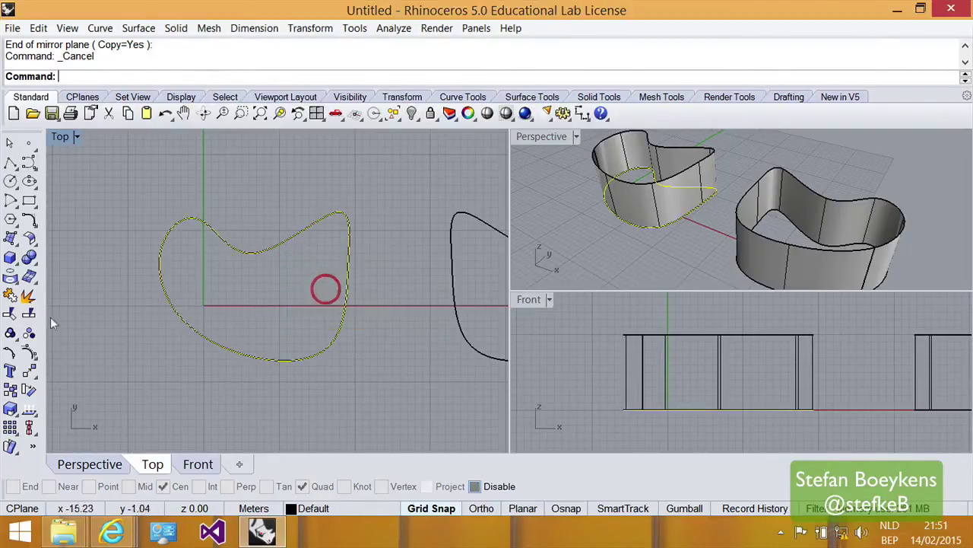
left_click(28, 350)
left_click_drag(353, 184, 422, 200)
left_click_drag(346, 254, 376, 283)
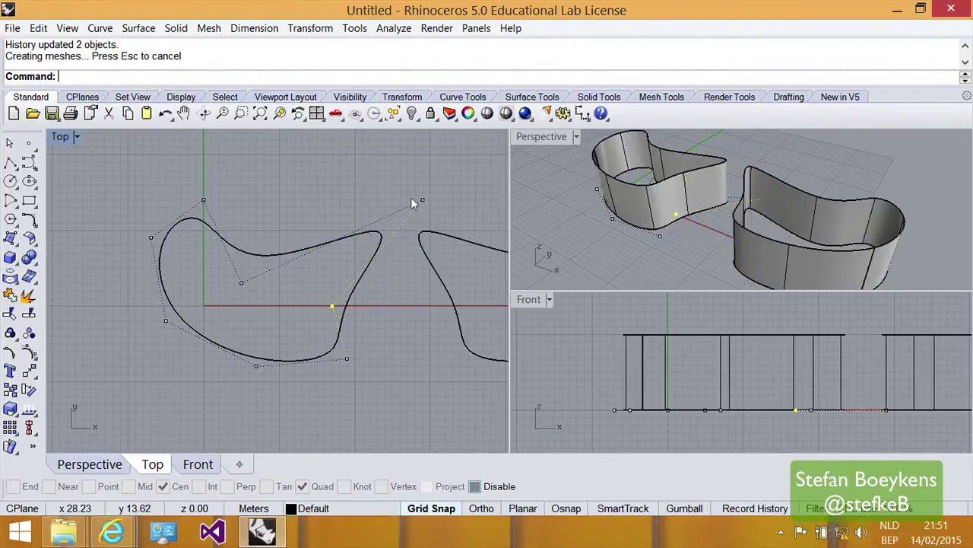
left_click_drag(423, 200, 339, 200)
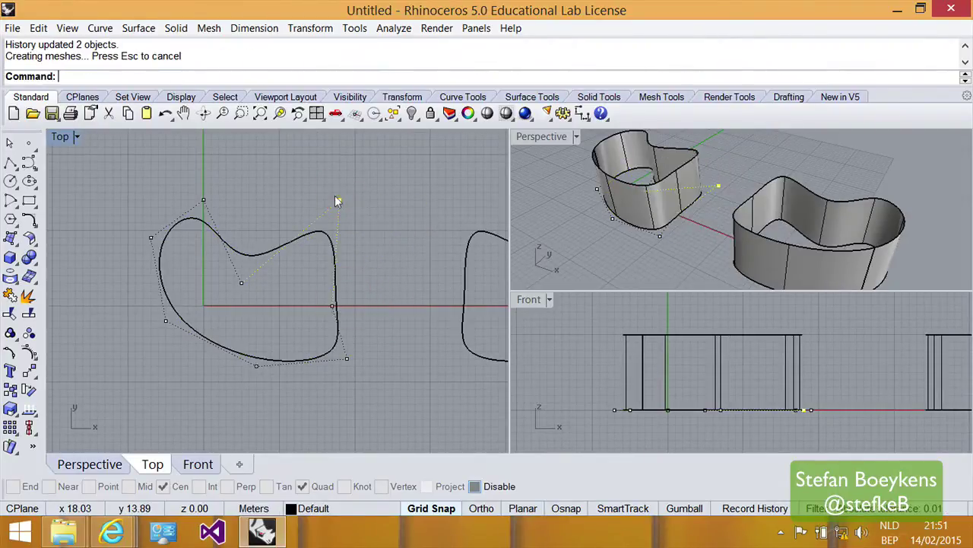
left_click(356, 229)
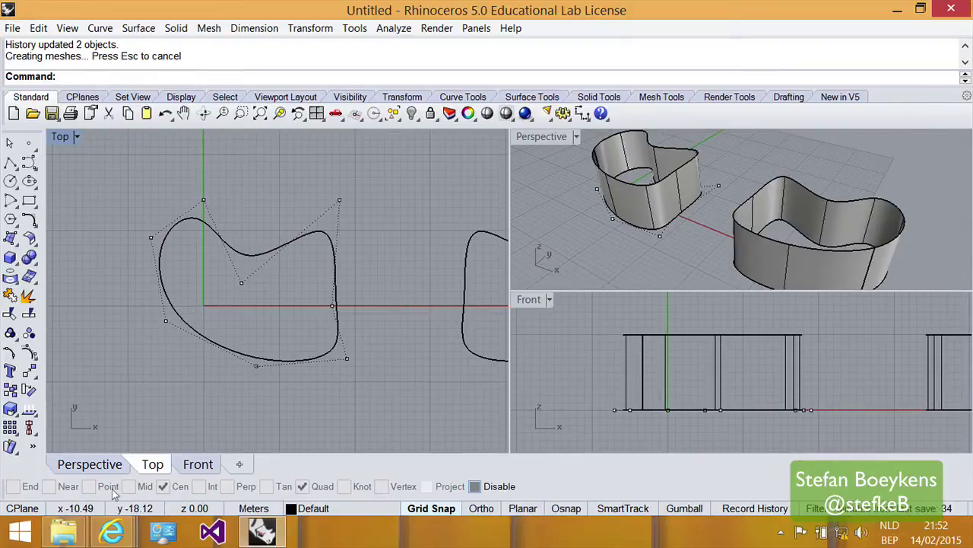
Step: Bring Internet Explorer forward and open grasshopper3d.com's Architecture Projects gallery from the Grasshopper tab
mouse_move(108, 537)
left_click(147, 464)
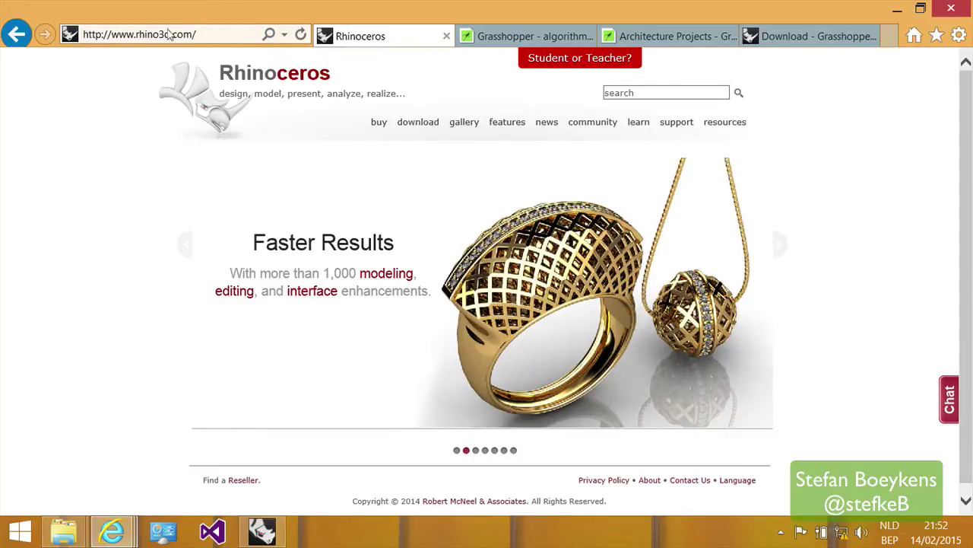
left_click(498, 36)
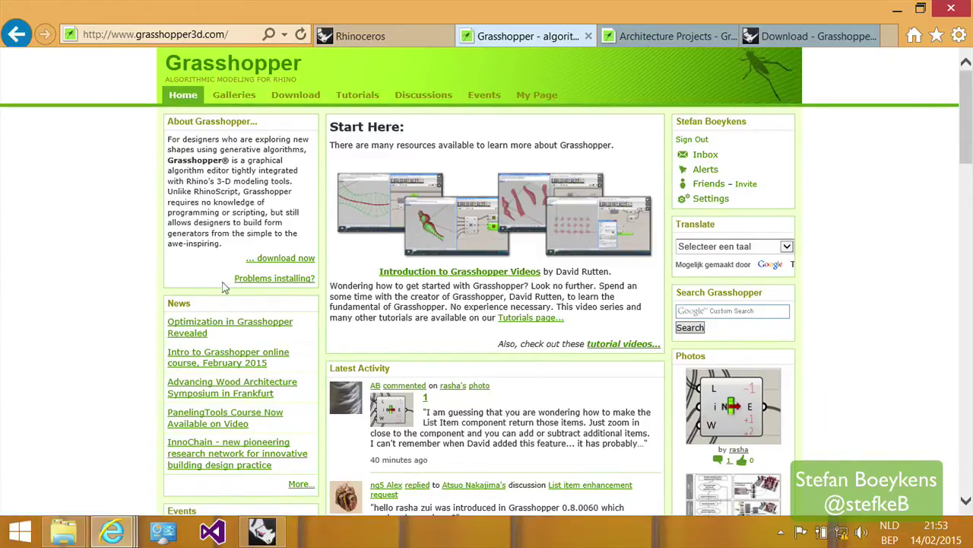
mouse_move(233, 98)
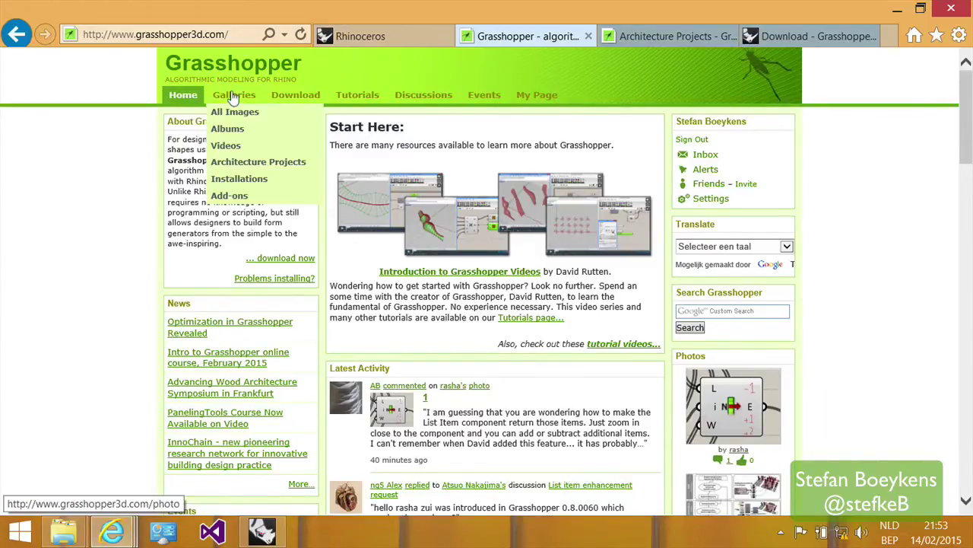
left_click(626, 39)
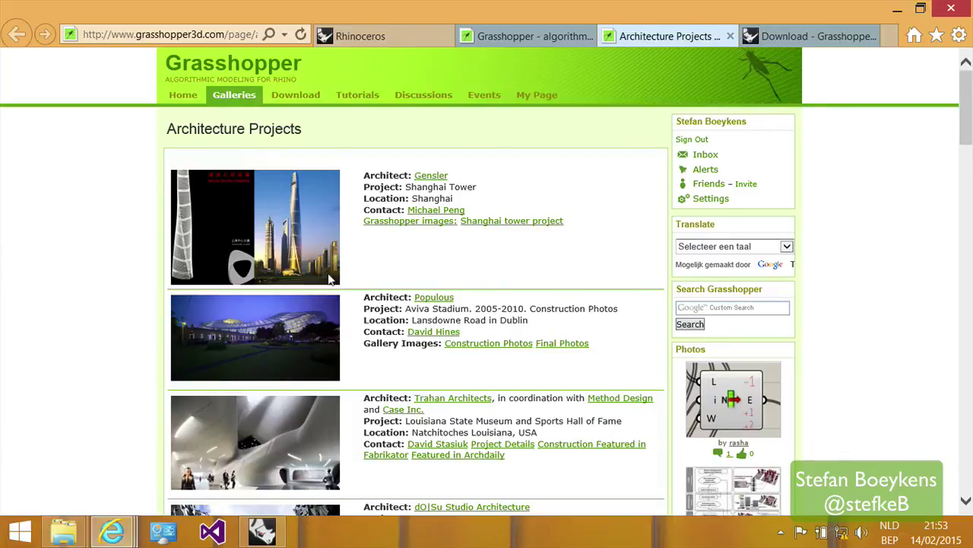
Step: Scroll through the architecture projects, then open the Download Grasshopper 1.0 page (version 0.9.0076)
scroll(341, 279, "down", 3)
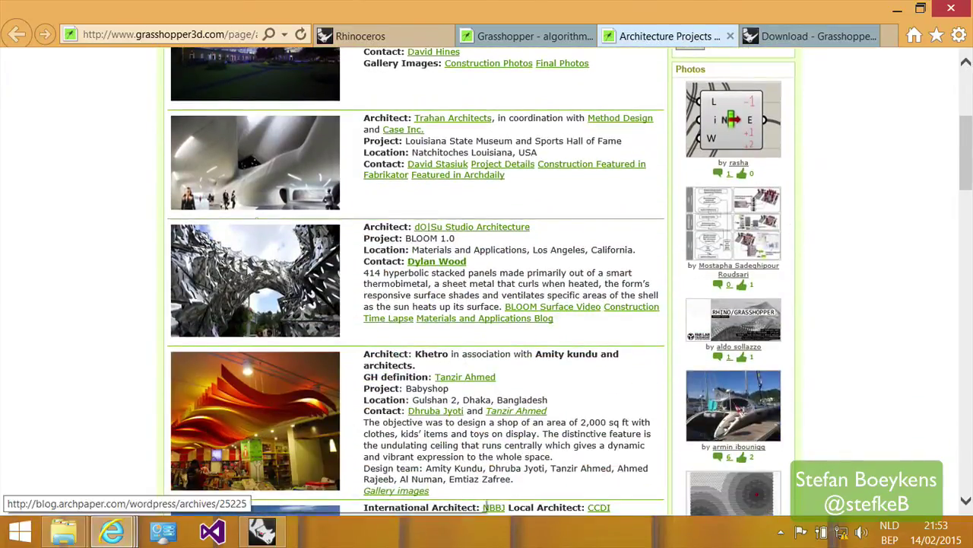
scroll(312, 280, "down", 2)
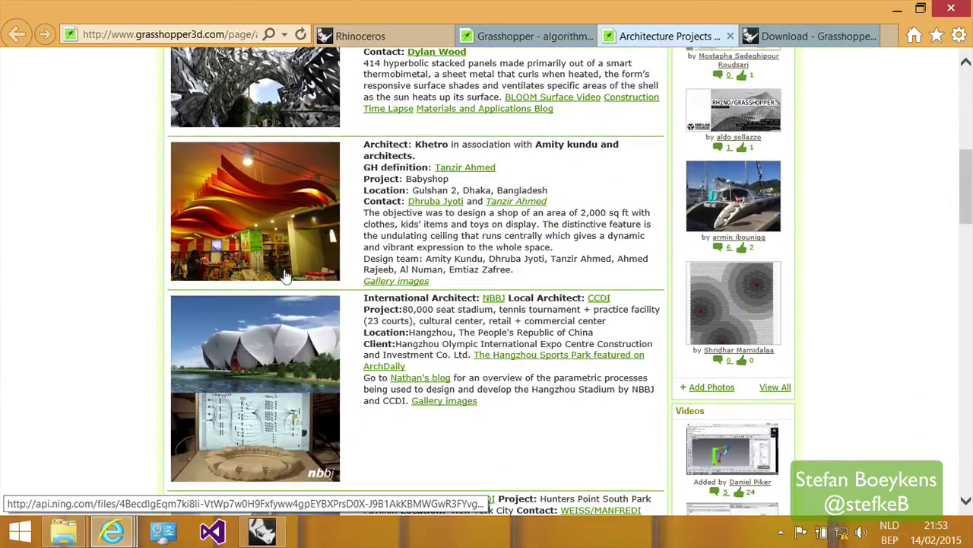
scroll(309, 299, "down", 1)
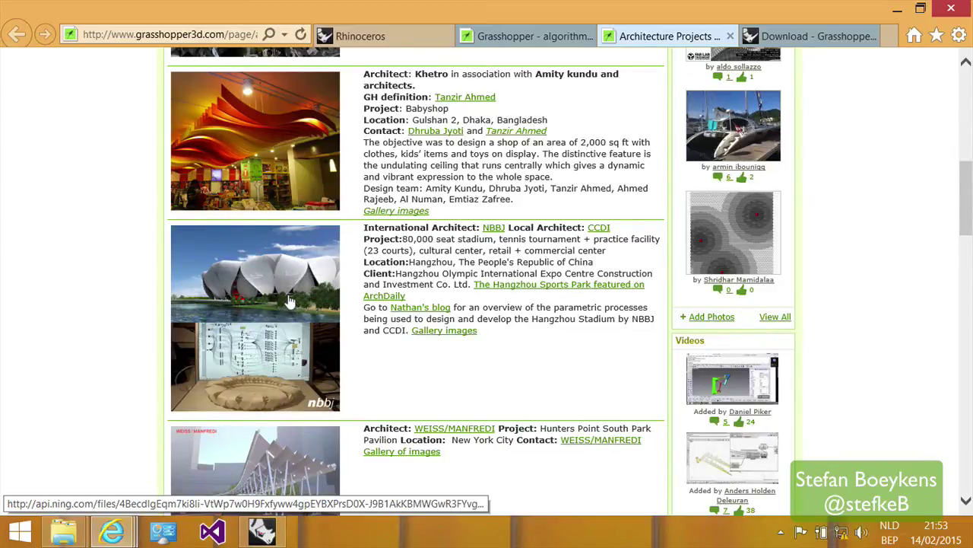
scroll(289, 302, "down", 2)
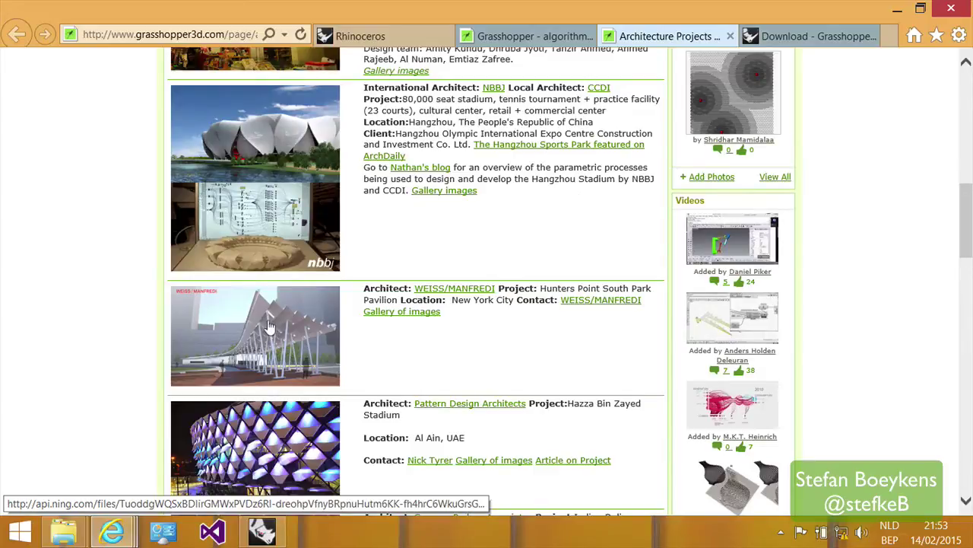
left_click(791, 38)
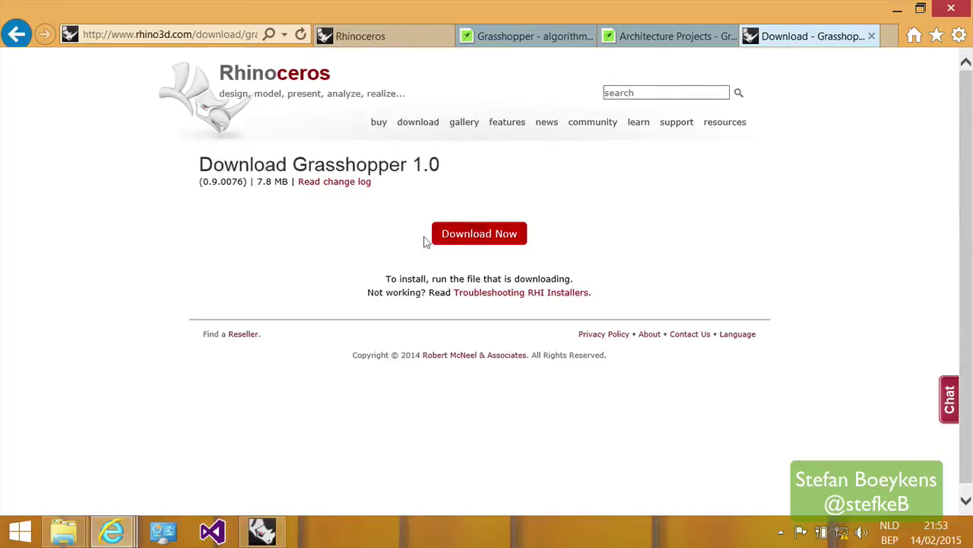
Step: Return to Rhino and run the Grasshopper command to load the twisted-tower-V3-en definition
left_click(262, 531)
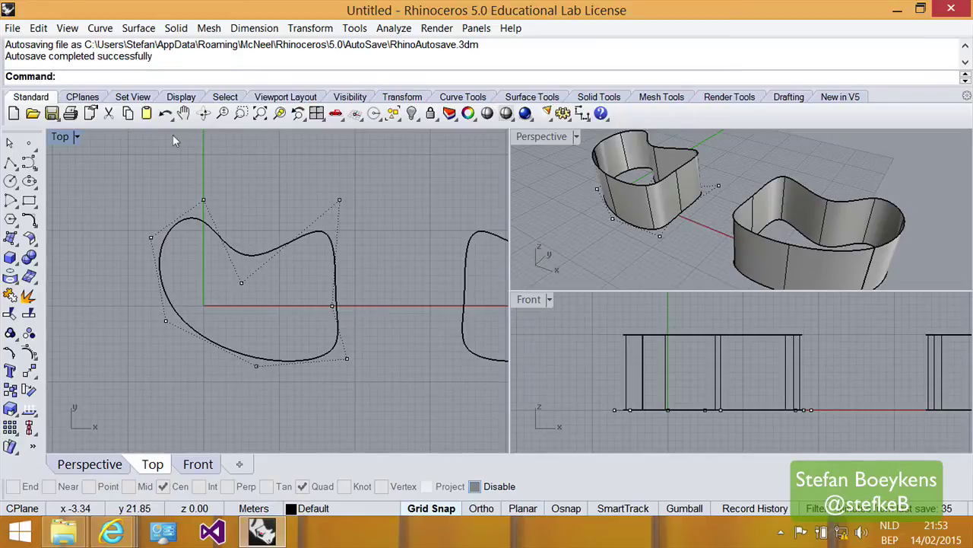
type("Gra")
key("Return")
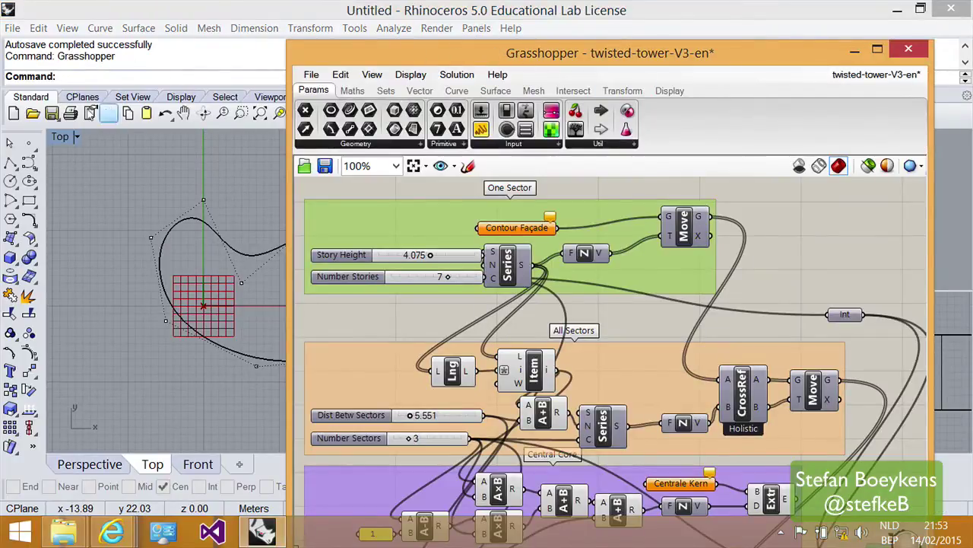
Step: Open the recent file turning-torso.3dm, discarding the unsaved Untitled walls model
left_click(13, 28)
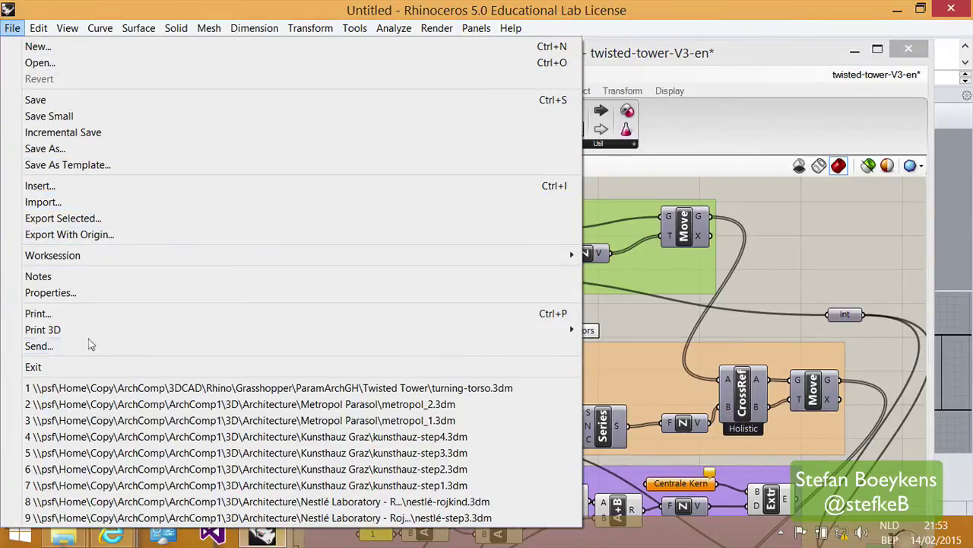
left_click(424, 388)
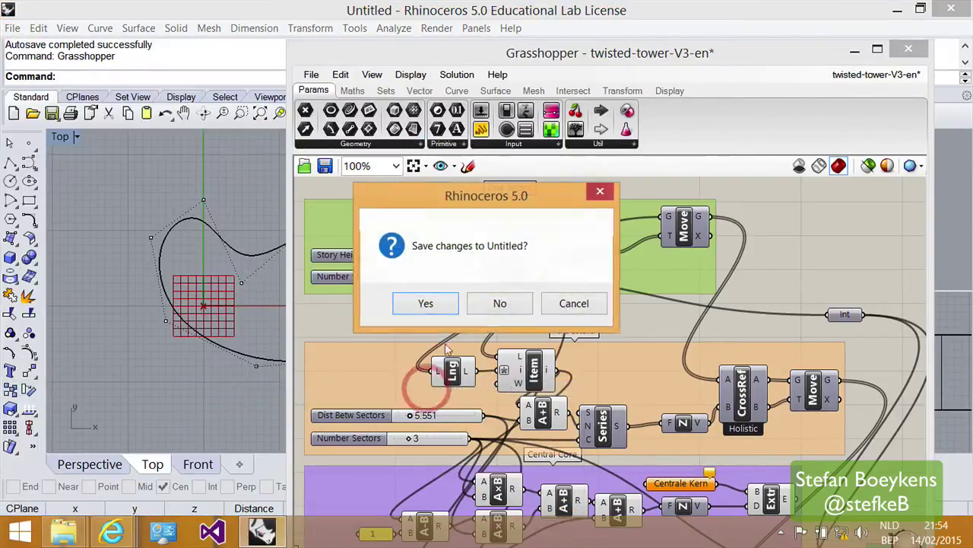
left_click(494, 304)
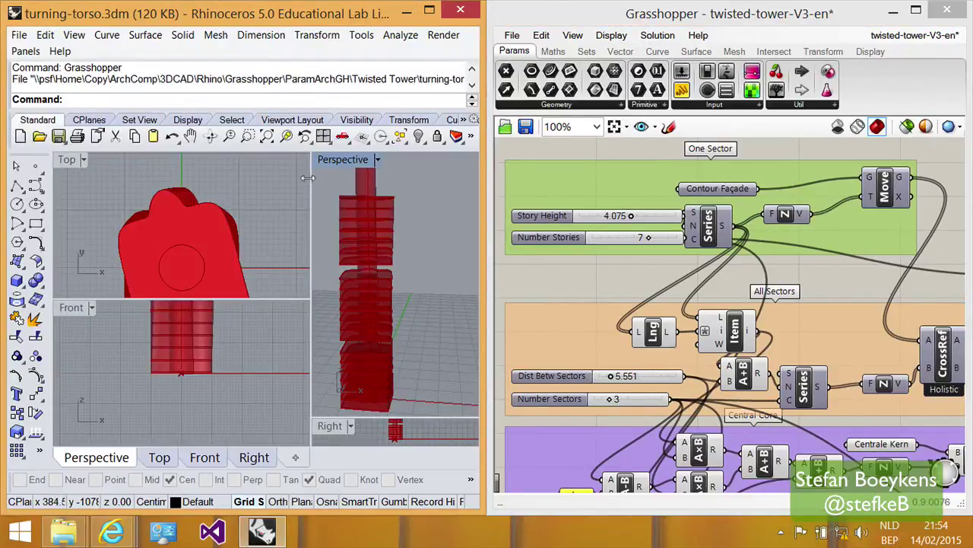
Step: Widen and zoom out the Perspective viewport, then raise Story Height from 4.075 to 4.287
left_click_drag(152, 192, 153, 192)
left_click(279, 253)
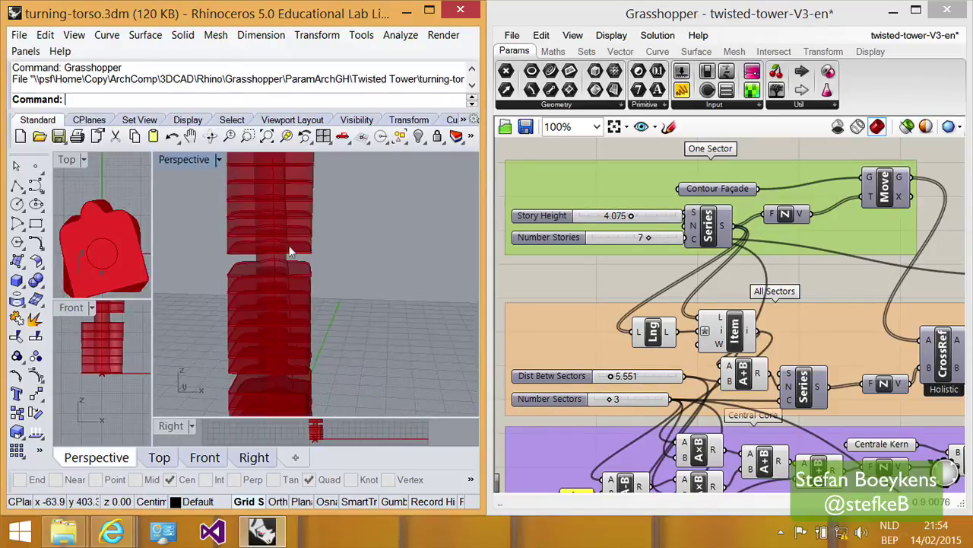
scroll(271, 279, "down", 3)
scroll(271, 279, "down", 5)
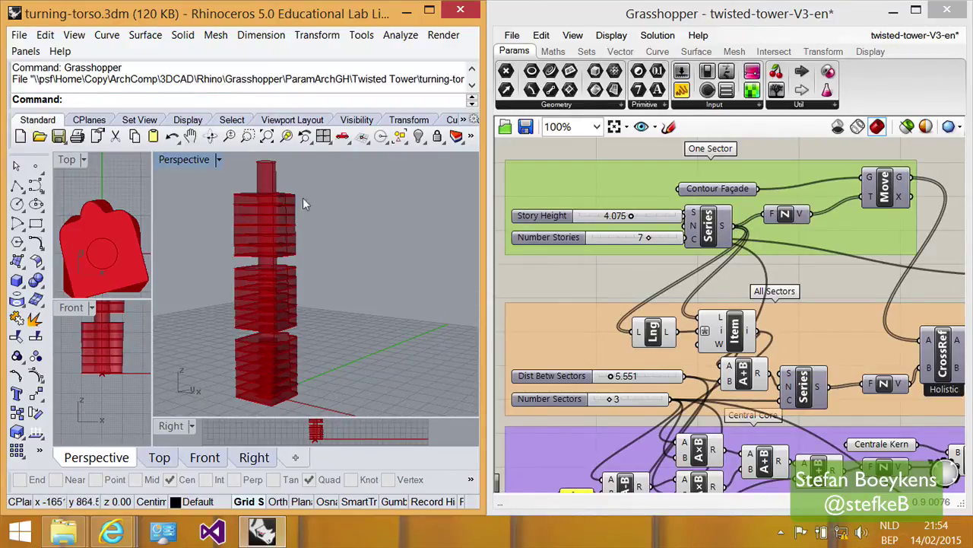
right_click_drag(602, 265, 617, 289)
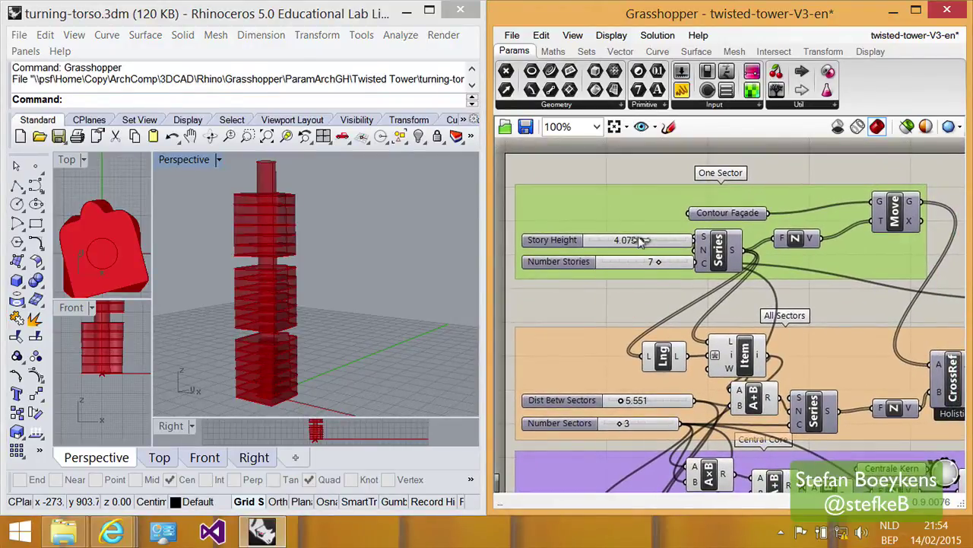
left_click_drag(643, 242, 646, 241)
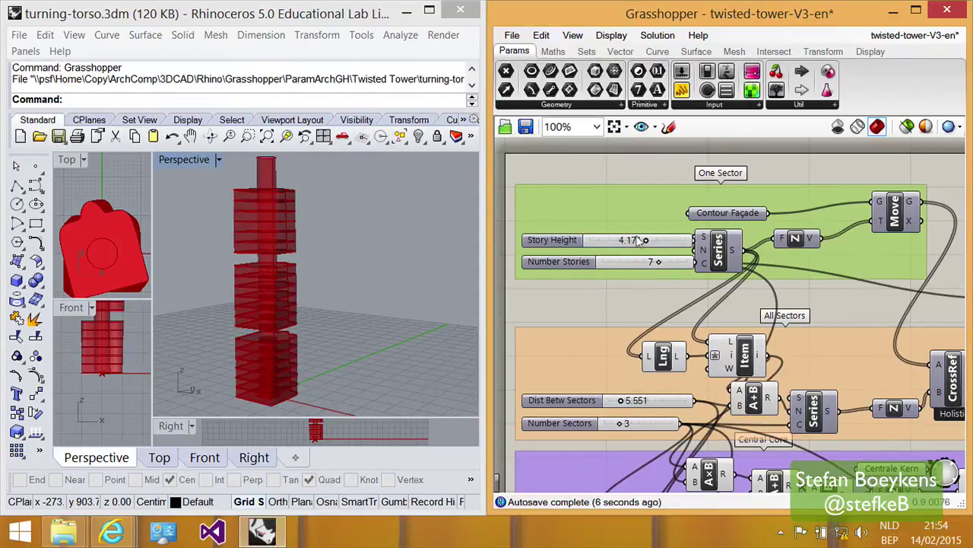
left_click_drag(645, 240, 650, 241)
scroll(836, 228, "down", 4)
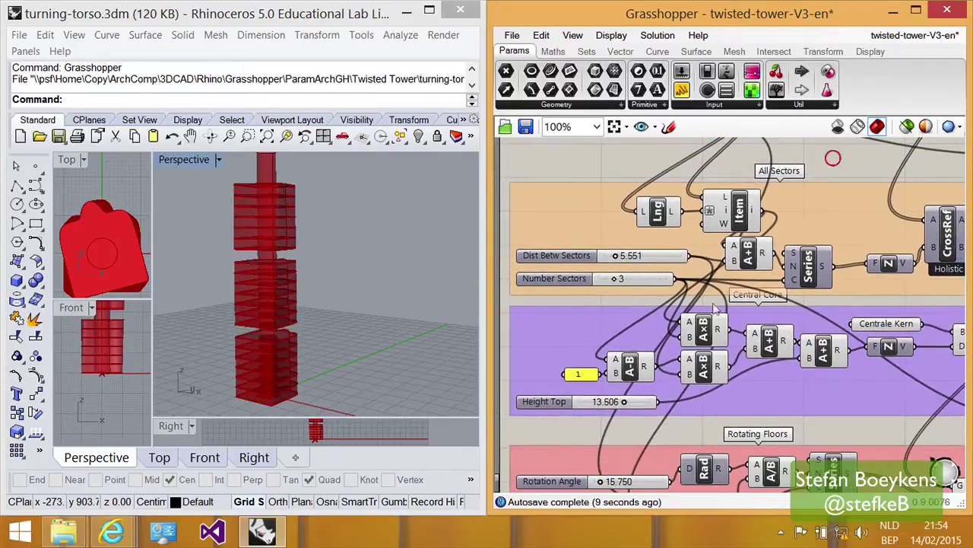
Step: Widen Dist Betw Sectors to 8.832 and lower Height Top to 7.163
left_click_drag(613, 257, 629, 256)
right_click_drag(677, 397, 692, 261)
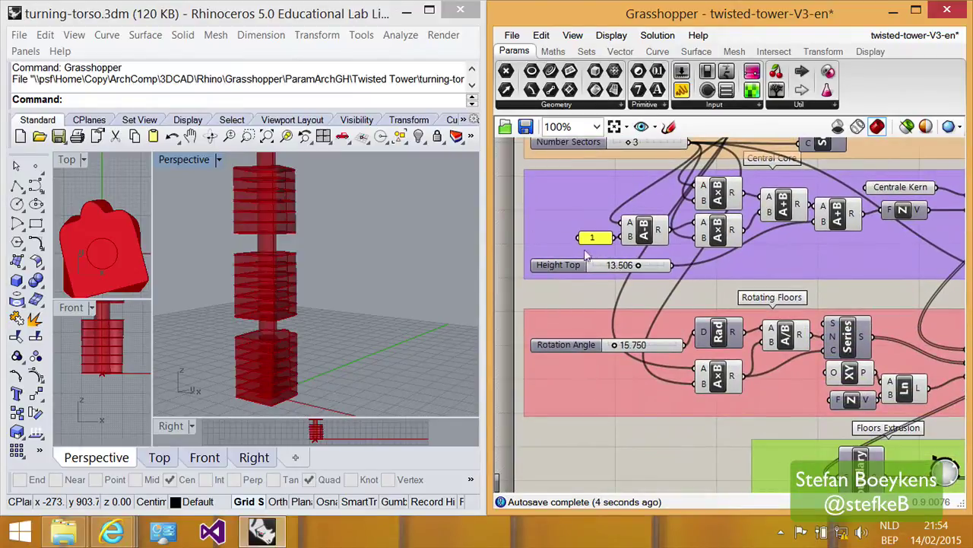
left_click_drag(639, 265, 613, 264)
Step: Twist the floors with Rotation Angle 172.350, then pan toward the Facade Loft group
left_click_drag(616, 345, 673, 345)
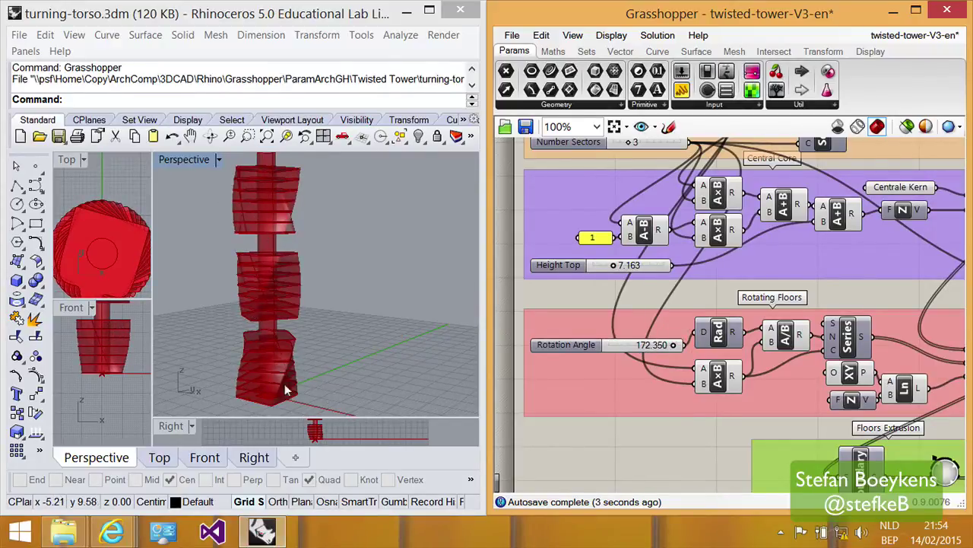
right_click_drag(791, 266, 747, 287)
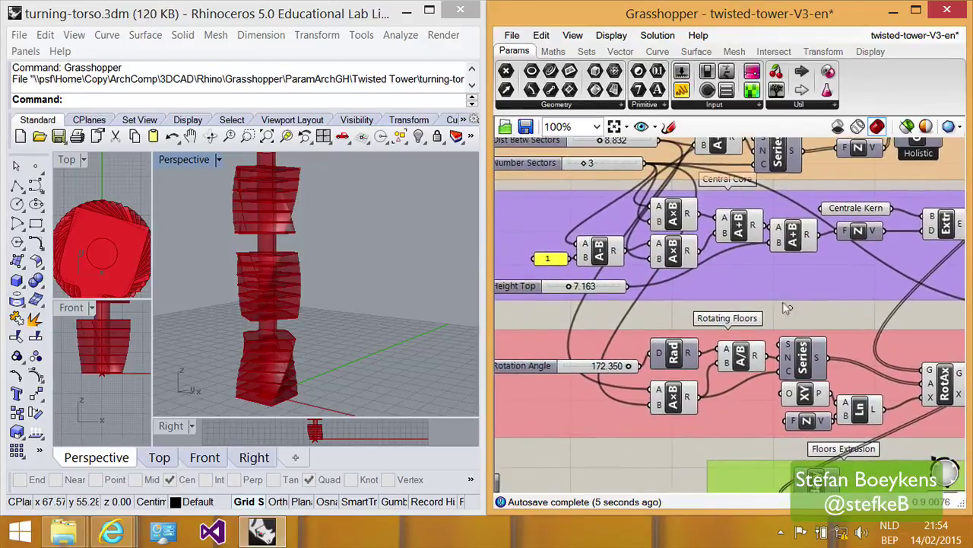
right_click_drag(805, 304, 606, 290)
right_click_drag(871, 413, 633, 332)
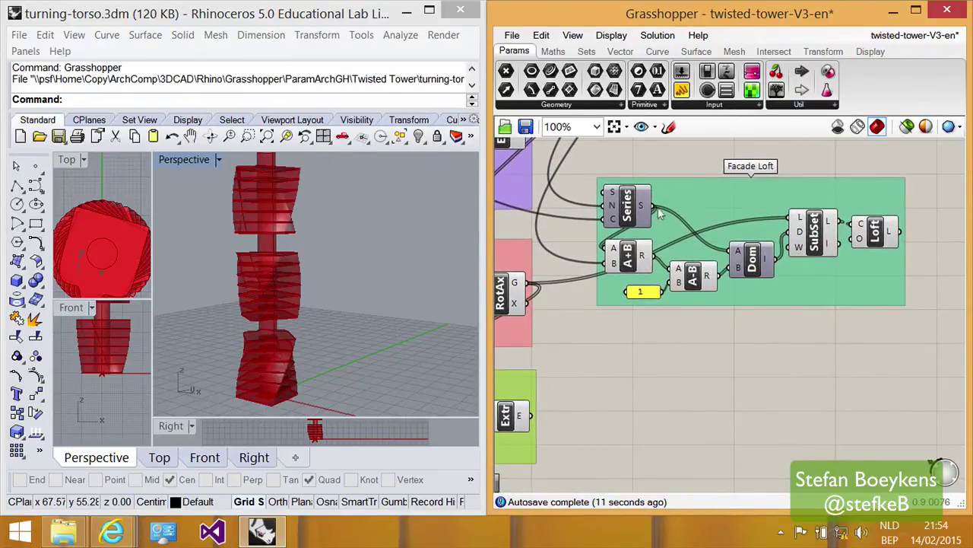
right_click_drag(577, 220, 685, 281)
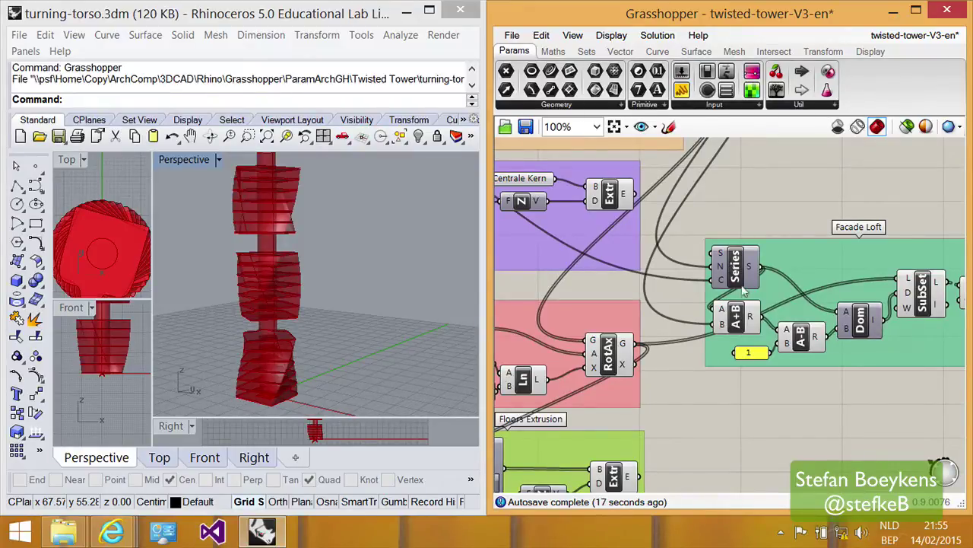
right_click_drag(667, 319, 645, 245)
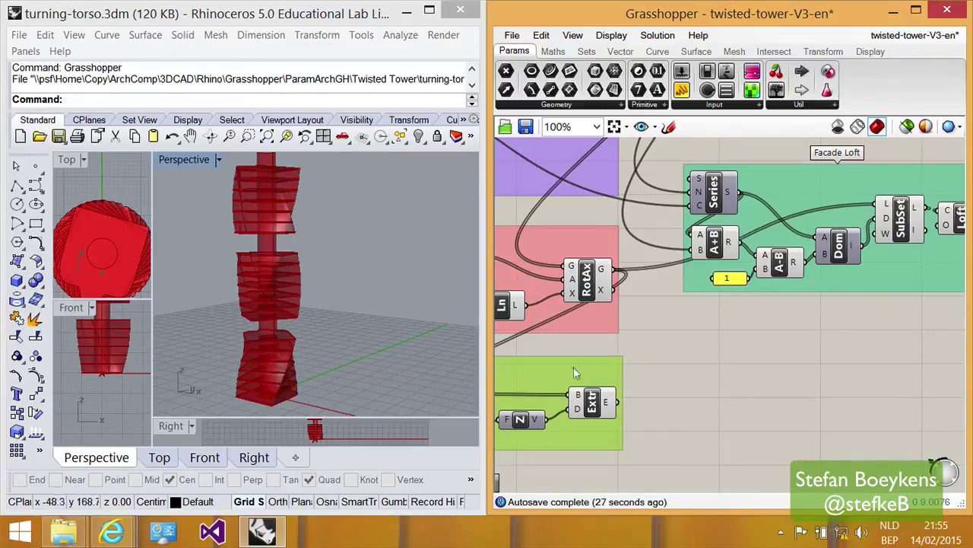
right_click_drag(817, 369, 880, 429)
right_click_drag(768, 193, 793, 222)
right_click_drag(717, 145, 816, 247)
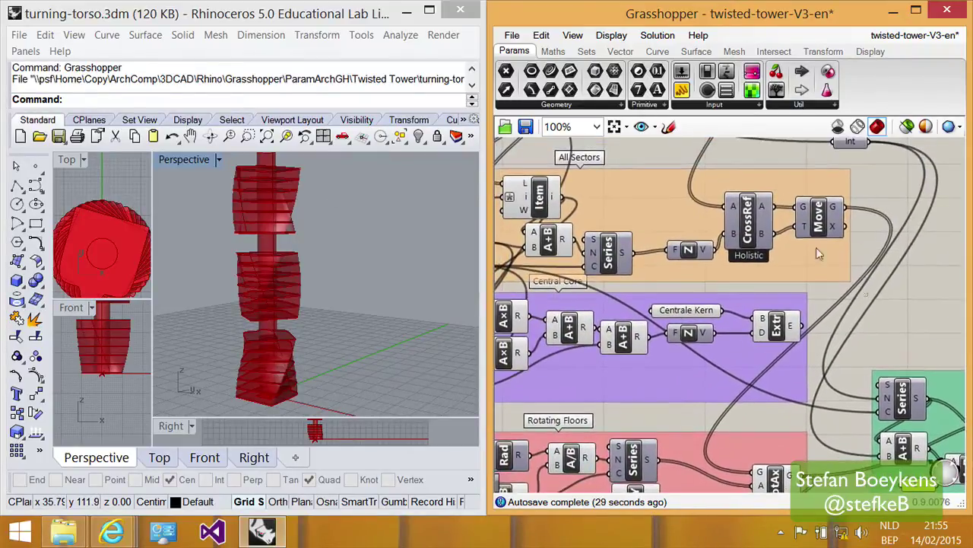
mouse_move(578, 145)
right_mouse_down()
mouse_move(758, 242)
mouse_move(829, 233)
mouse_move(751, 229)
right_mouse_up()
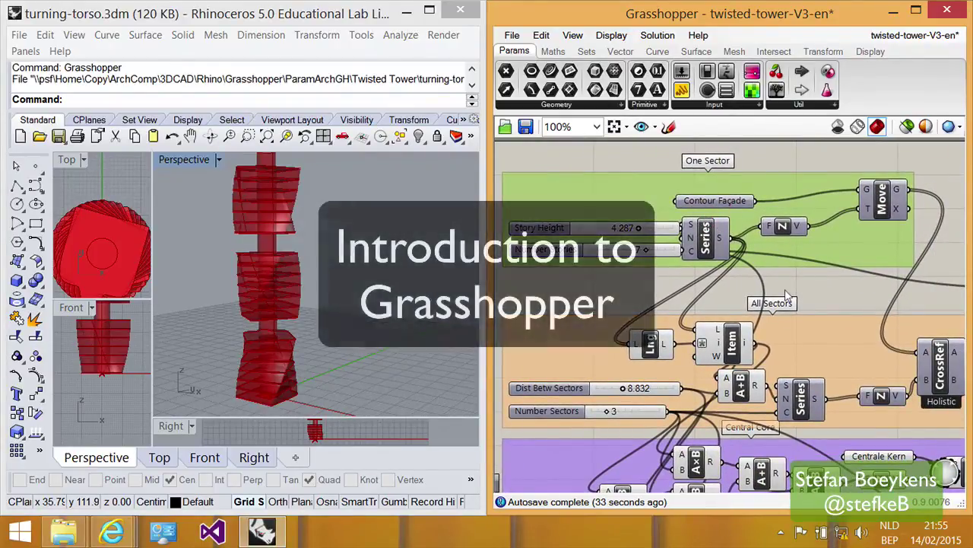